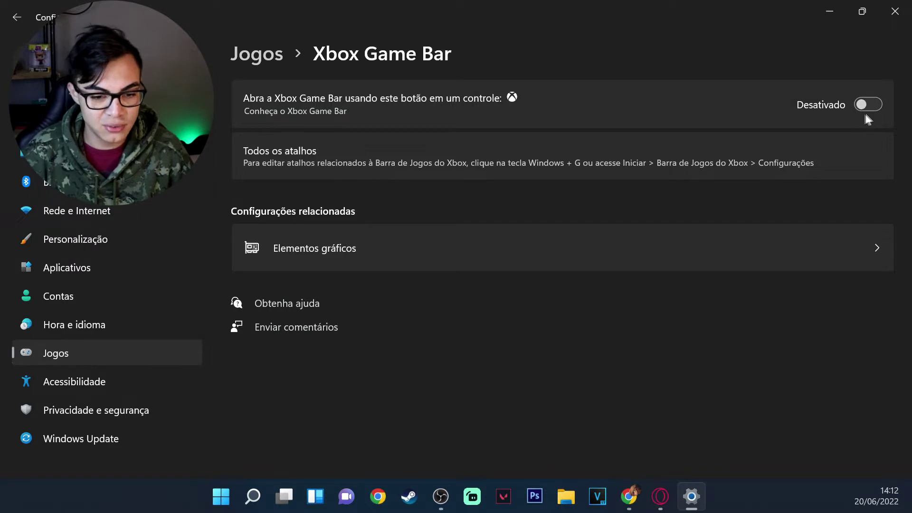
Examine the recording preferences on the Capturas page of the Jogos settings
{"action": "left_click", "coordinate": [273, 56]}
{"action": "left_click", "coordinate": [308, 168]}
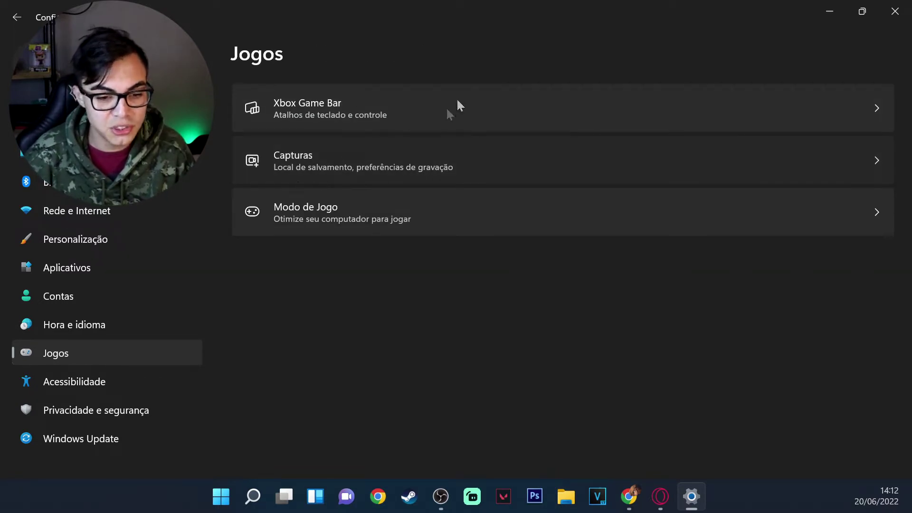
{"action": "left_click", "coordinate": [461, 154]}
{"action": "scroll", "coordinate": [664, 161], "scroll_direction": "down", "scroll_amount": 2}
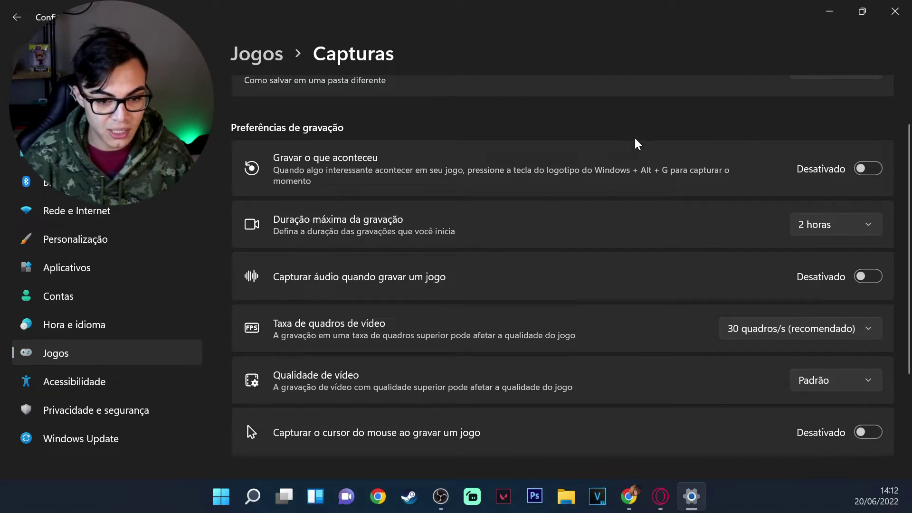
{"action": "scroll", "coordinate": [730, 270], "scroll_direction": "up", "scroll_amount": 2}
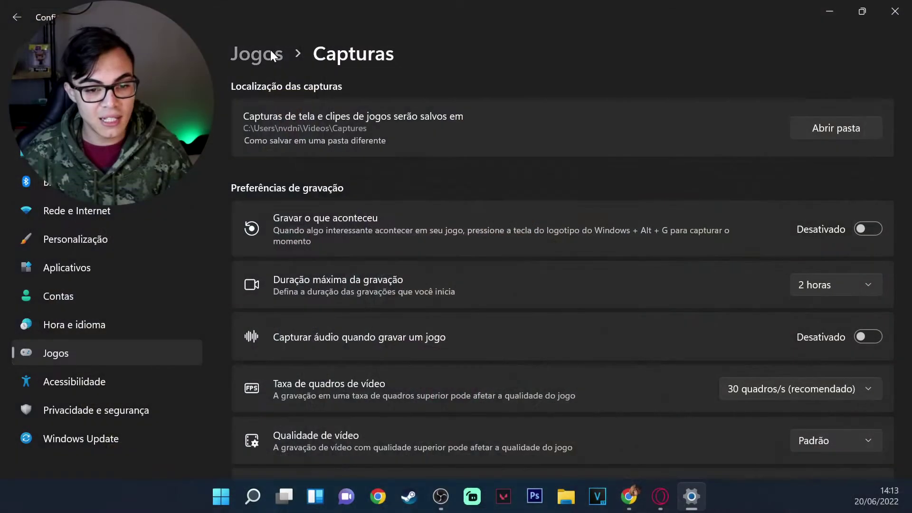
Open the Elementos gráficos settings linked from the Modo de Jogo page
{"action": "left_click", "coordinate": [272, 56]}
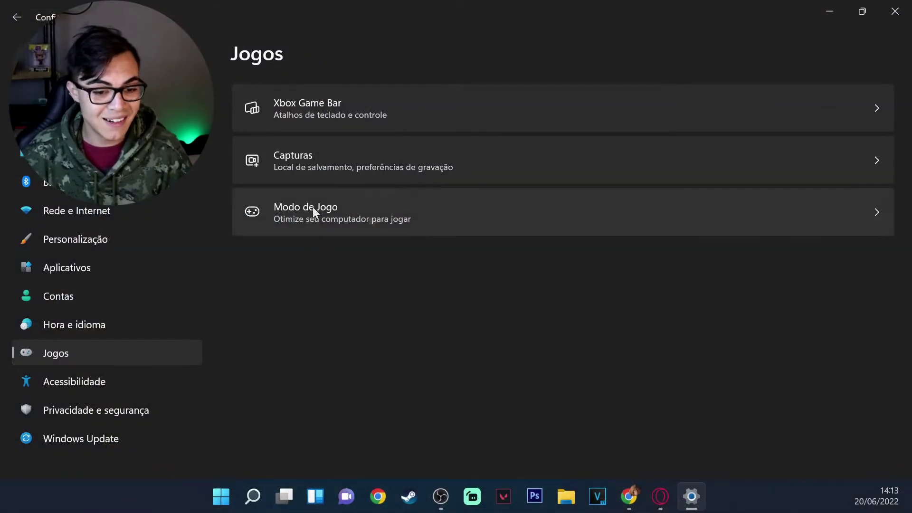
{"action": "left_click", "coordinate": [401, 212]}
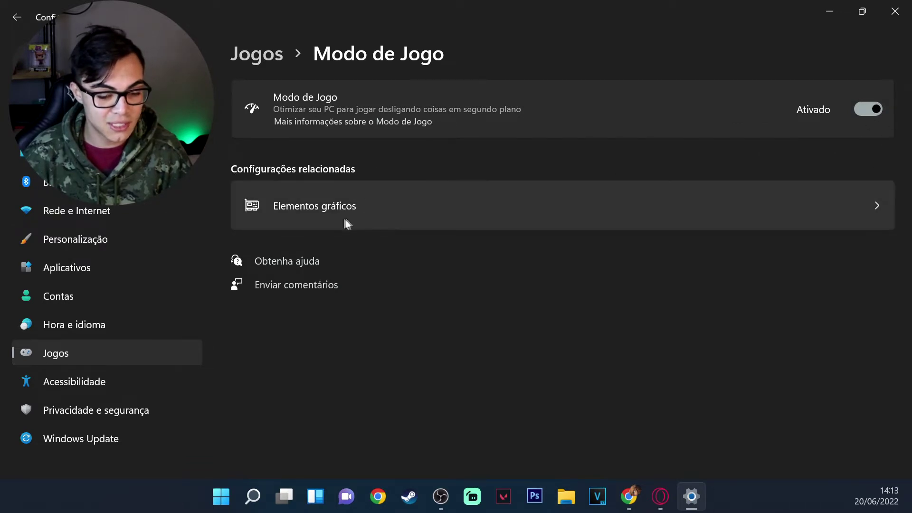
{"action": "left_click", "coordinate": [871, 209]}
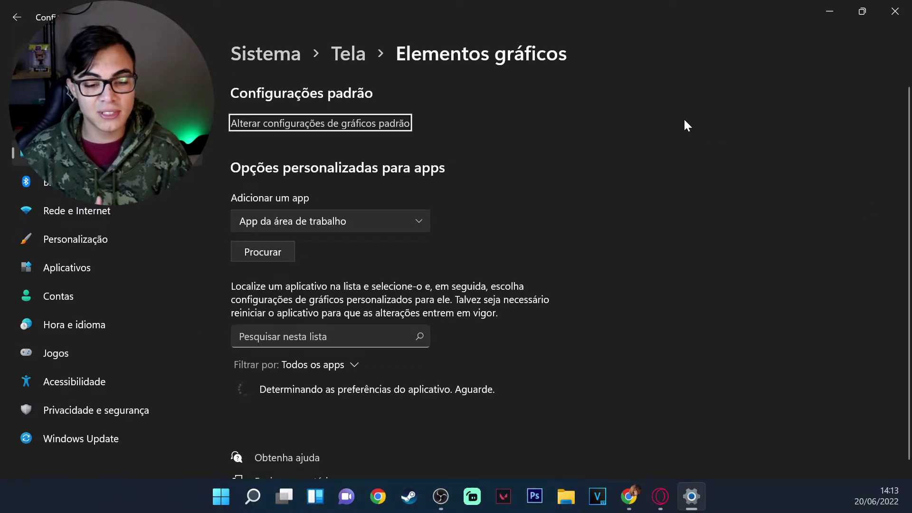
Find Fortnite in the custom app list, check its graphics preference options and close them
{"action": "scroll", "coordinate": [663, 190], "scroll_direction": "down", "scroll_amount": 2}
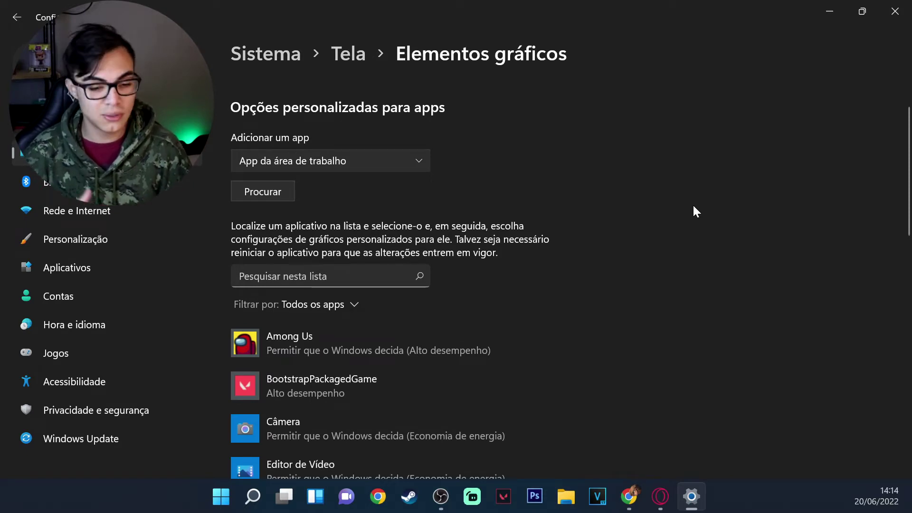
{"action": "scroll", "coordinate": [468, 207], "scroll_direction": "down", "scroll_amount": 2}
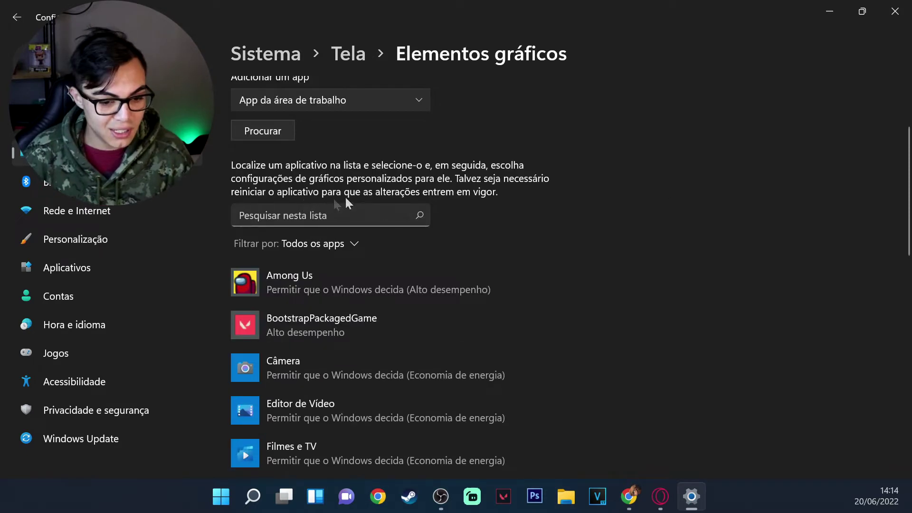
{"action": "scroll", "coordinate": [393, 222], "scroll_direction": "down", "scroll_amount": 8}
{"action": "scroll", "coordinate": [497, 211], "scroll_direction": "up", "scroll_amount": 2}
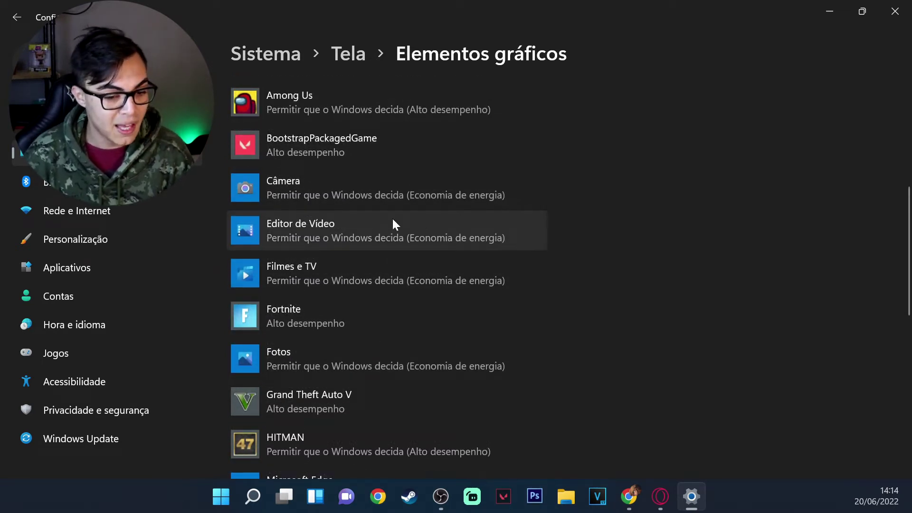
{"action": "scroll", "coordinate": [312, 315], "scroll_direction": "down", "scroll_amount": 2}
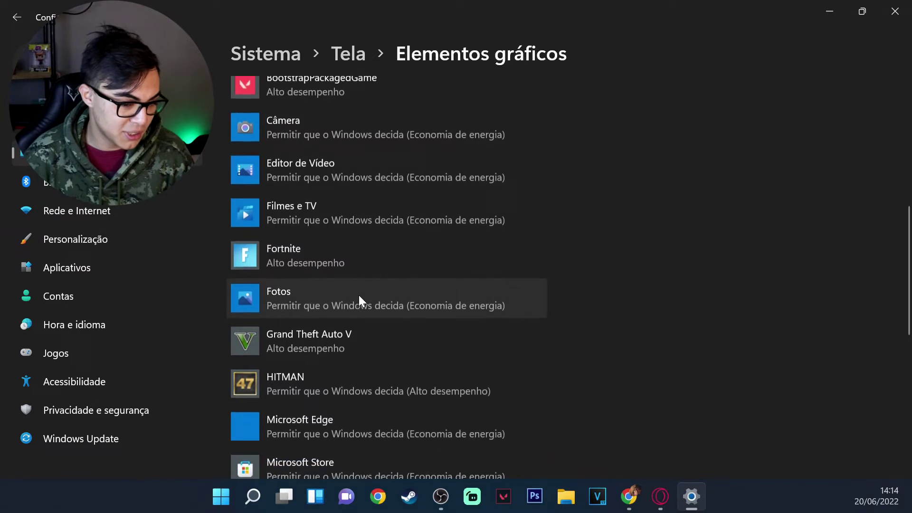
{"action": "left_click", "coordinate": [314, 259]}
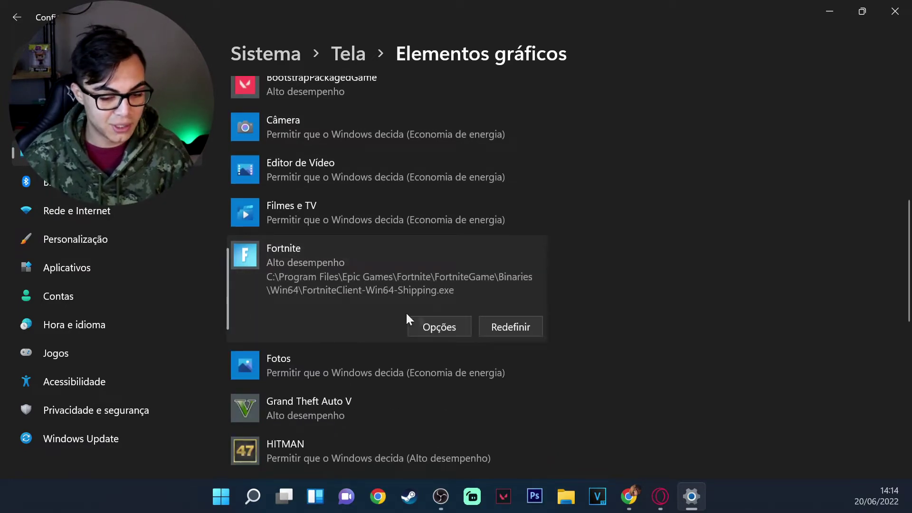
{"action": "left_click", "coordinate": [439, 328]}
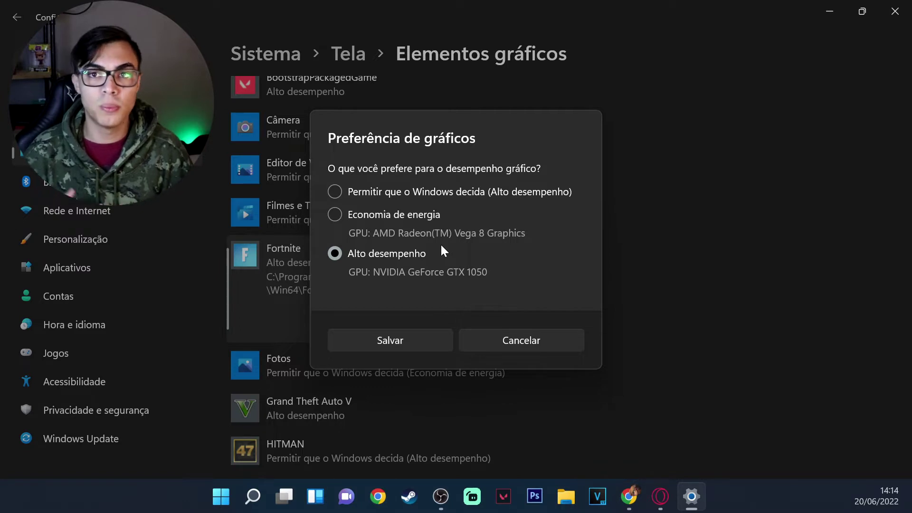
{"action": "left_click", "coordinate": [482, 340]}
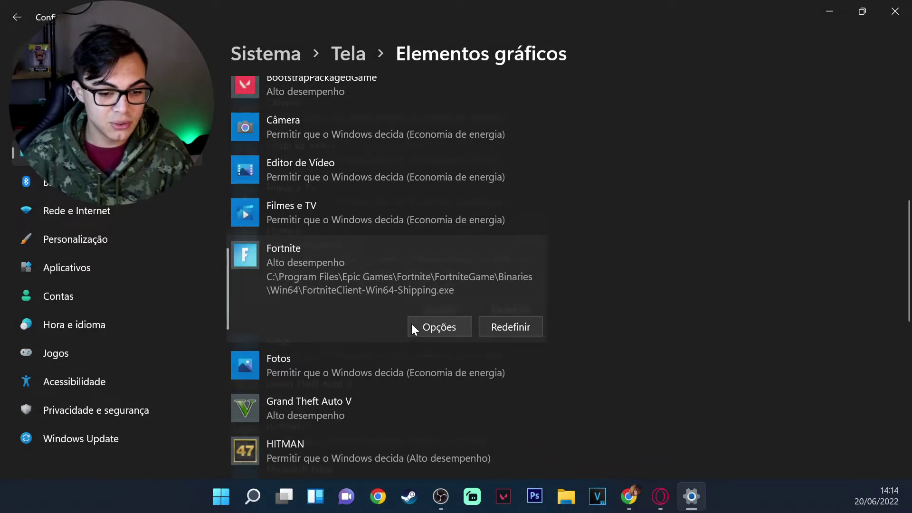
Save the graphics preference of Grand Theft Auto V as Alto desempenho
{"action": "scroll", "coordinate": [362, 327], "scroll_direction": "down", "scroll_amount": 1}
{"action": "left_click", "coordinate": [344, 329]}
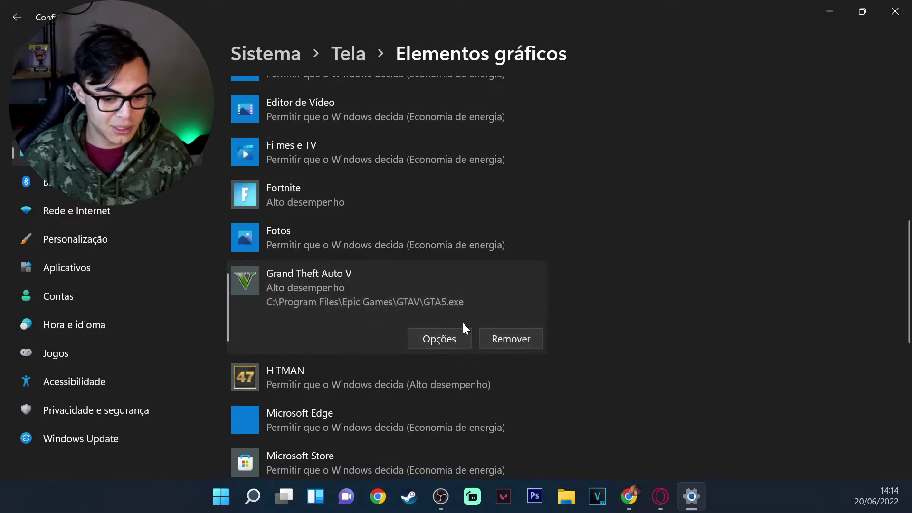
{"action": "left_click", "coordinate": [455, 339]}
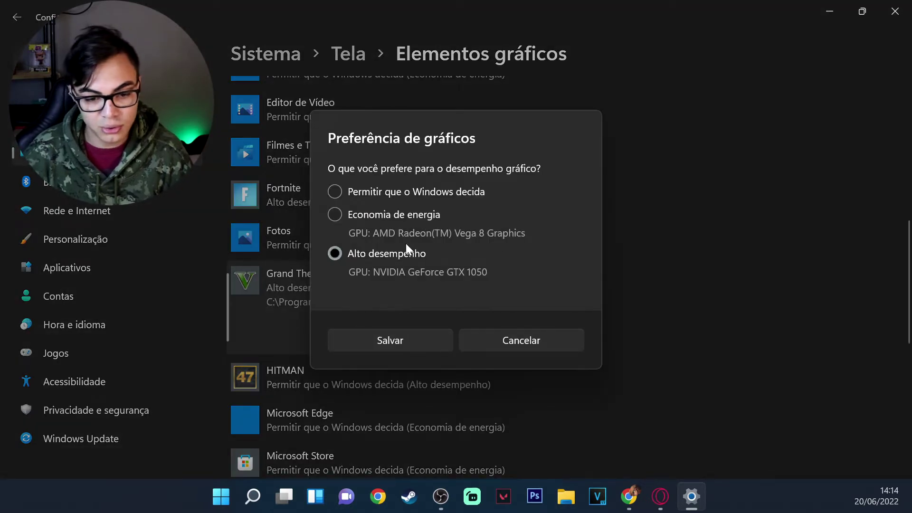
{"action": "left_click", "coordinate": [417, 339]}
Set the graphics preference of HITMAN to Alto desempenho and save it
{"action": "scroll", "coordinate": [370, 247], "scroll_direction": "down", "scroll_amount": 3}
{"action": "left_click", "coordinate": [375, 252]}
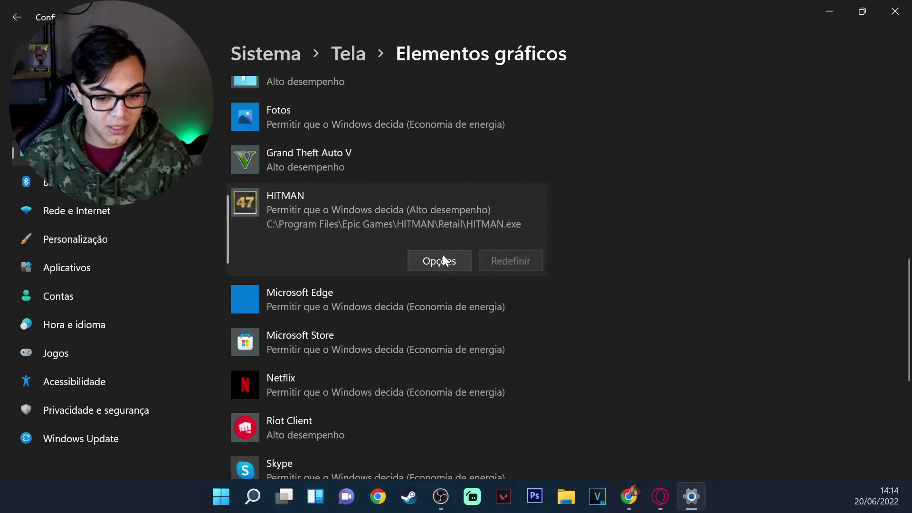
{"action": "left_click", "coordinate": [443, 260]}
{"action": "left_click", "coordinate": [345, 253]}
{"action": "left_click", "coordinate": [423, 339]}
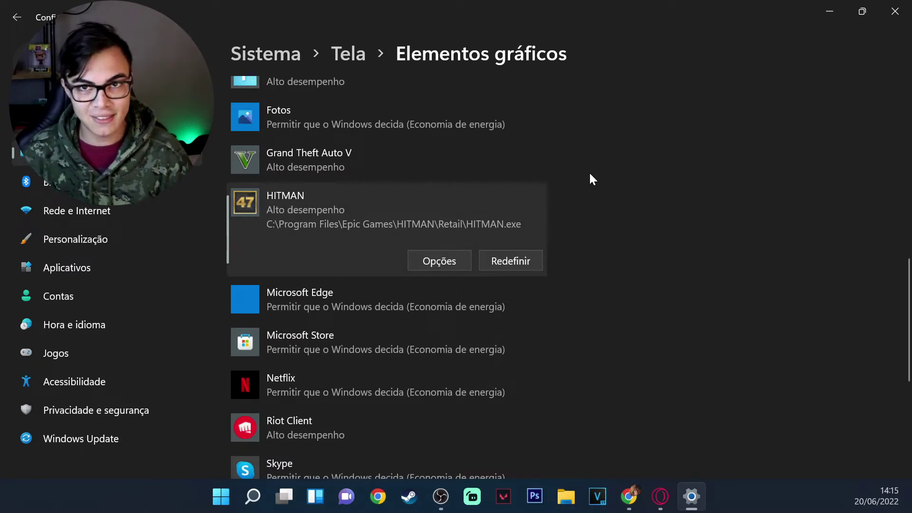
Look over the remaining apps in the graphics list and close the Settings window
{"action": "scroll", "coordinate": [603, 164], "scroll_direction": "down", "scroll_amount": 2}
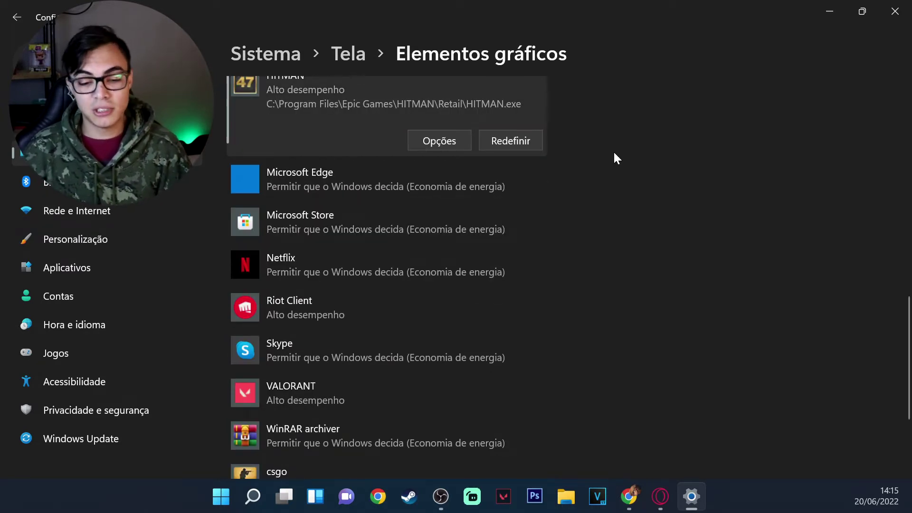
{"action": "scroll", "coordinate": [618, 156], "scroll_direction": "up", "scroll_amount": 8}
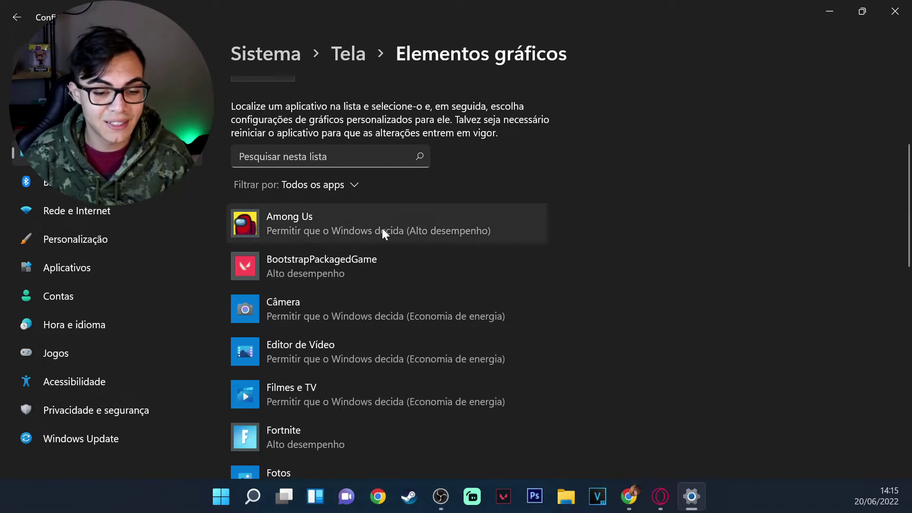
{"action": "scroll", "coordinate": [808, 157], "scroll_direction": "up", "scroll_amount": 3}
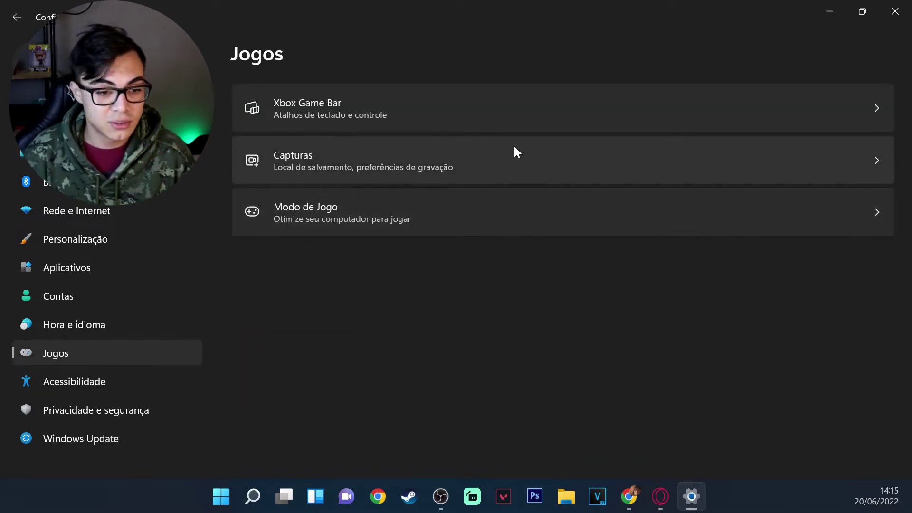
{"action": "left_click", "coordinate": [903, 10]}
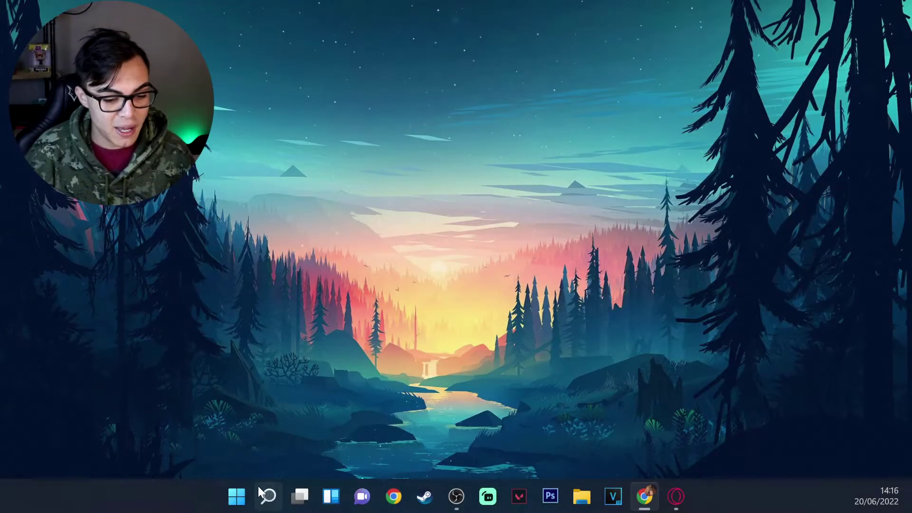
Search Windows for Painel de Controle and open it
{"action": "left_click", "coordinate": [258, 486]}
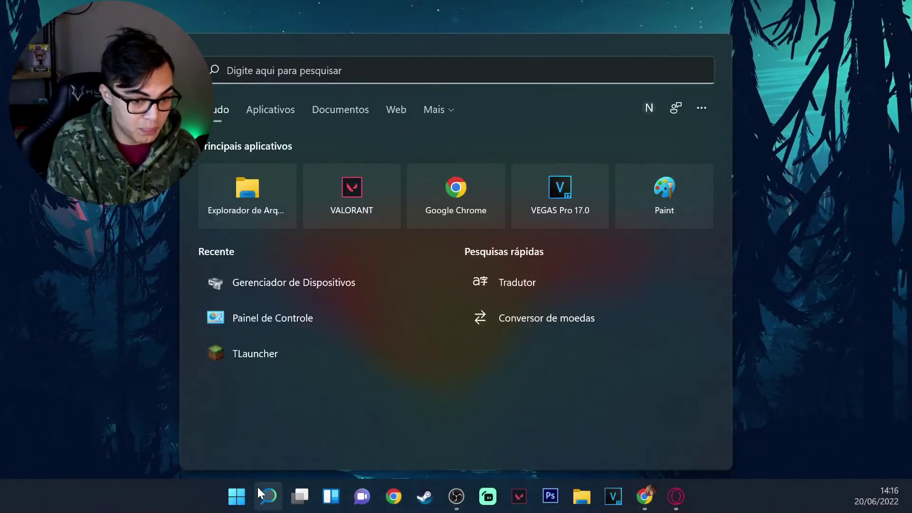
{"action": "type", "text": "a"}
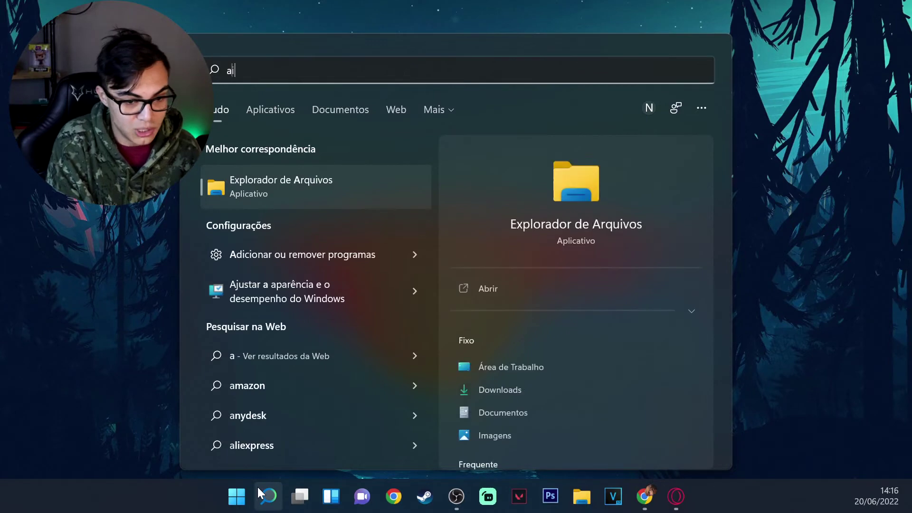
{"action": "key", "text": "BackSpace"}
{"action": "type", "text": "p"}
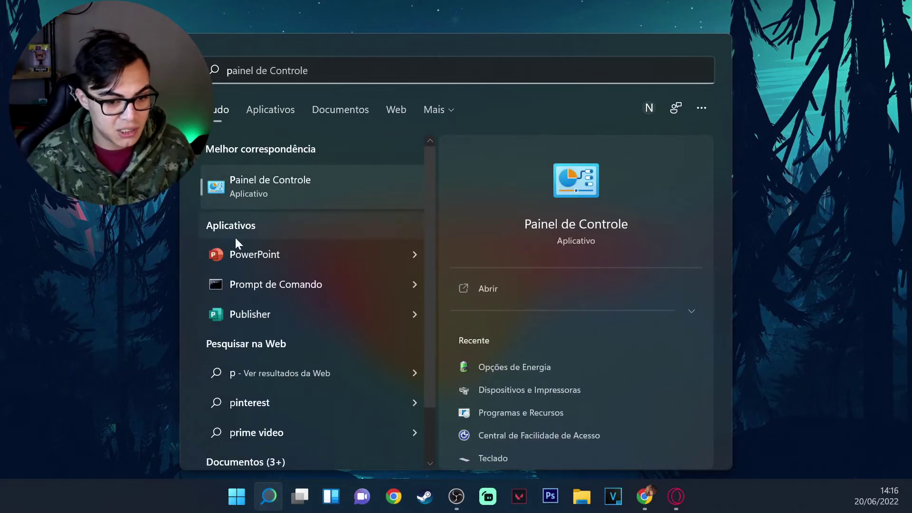
{"action": "left_click", "coordinate": [261, 181]}
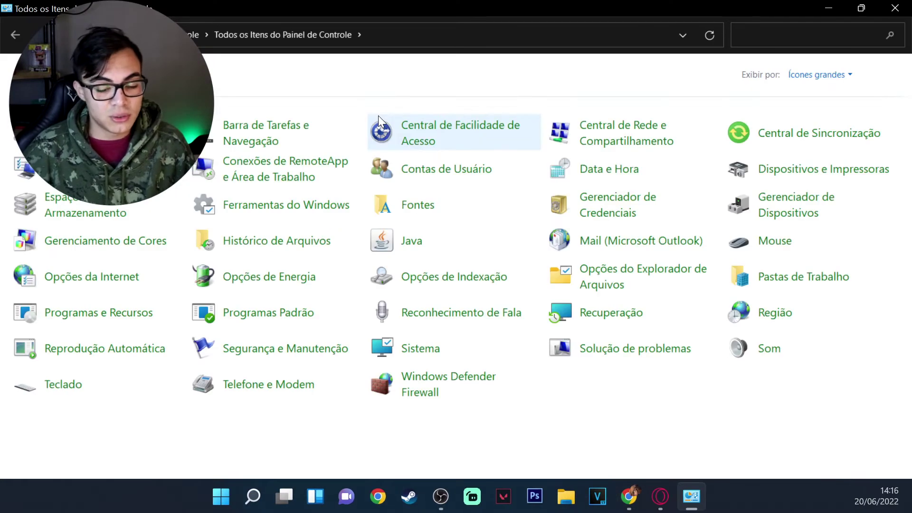
Try displaying the Control Panel items as Ícones pequenos and return them to Ícones grandes
{"action": "left_click", "coordinate": [820, 77]}
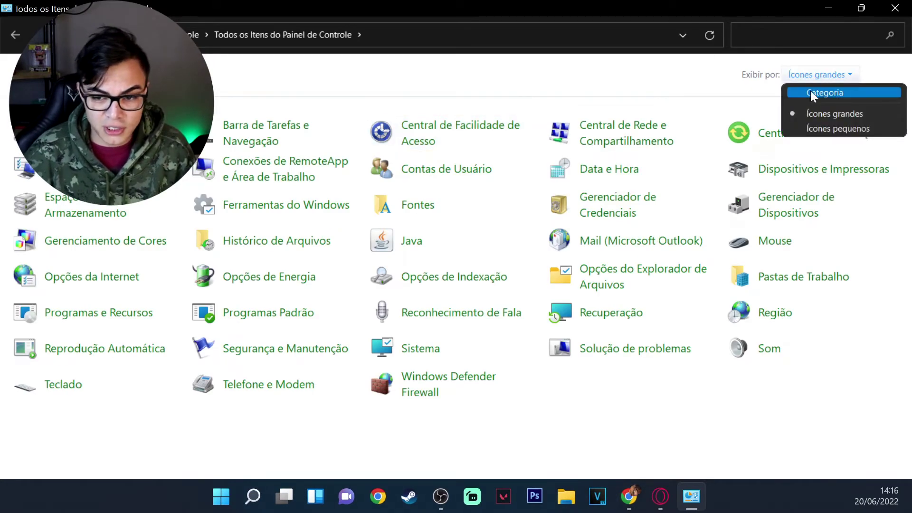
{"action": "left_click", "coordinate": [815, 129]}
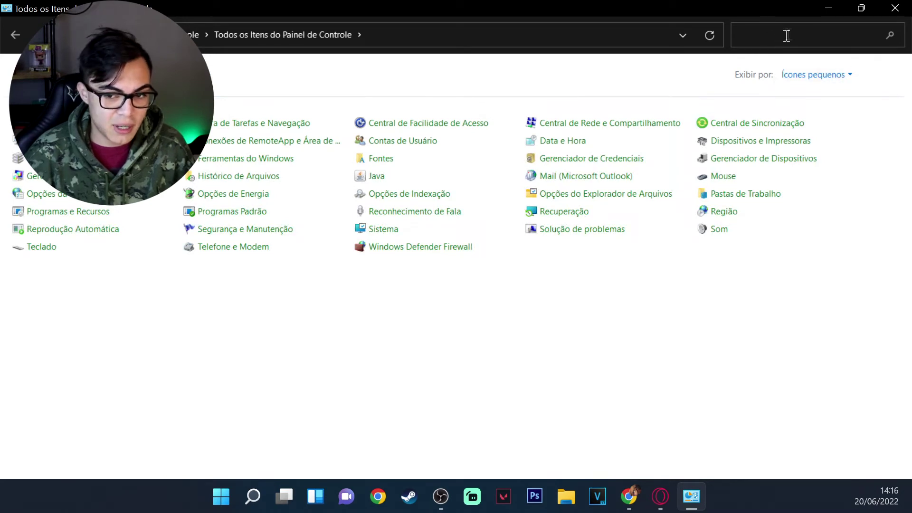
{"action": "left_click", "coordinate": [805, 73]}
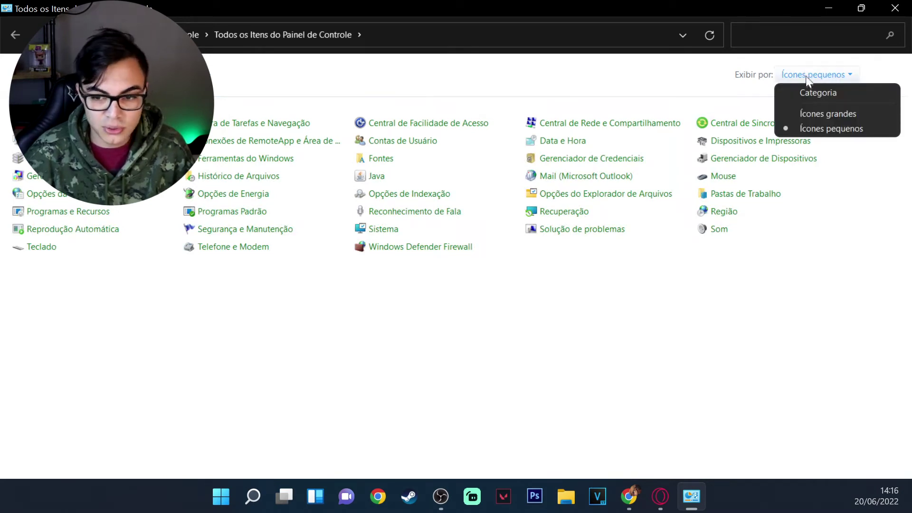
{"action": "left_click", "coordinate": [806, 113]}
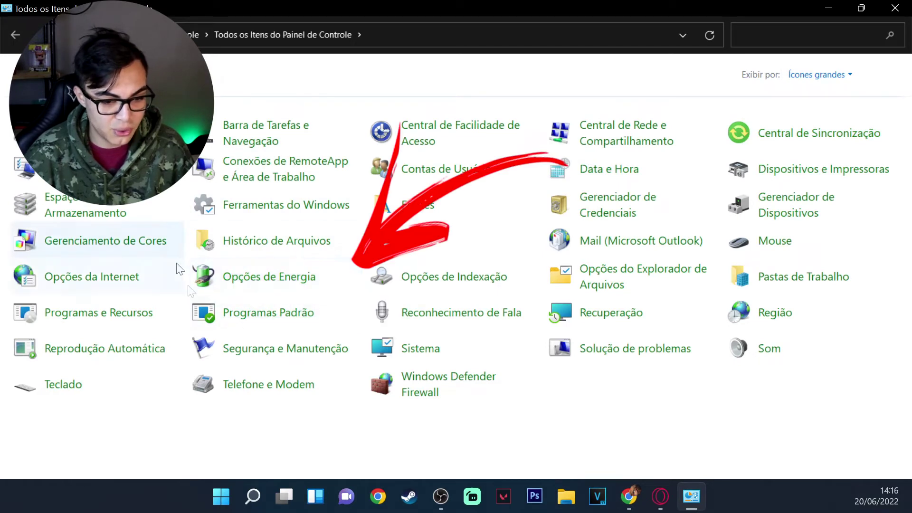
Examine the available power plans in Opções de Energia and close the window
{"action": "left_click", "coordinate": [263, 277]}
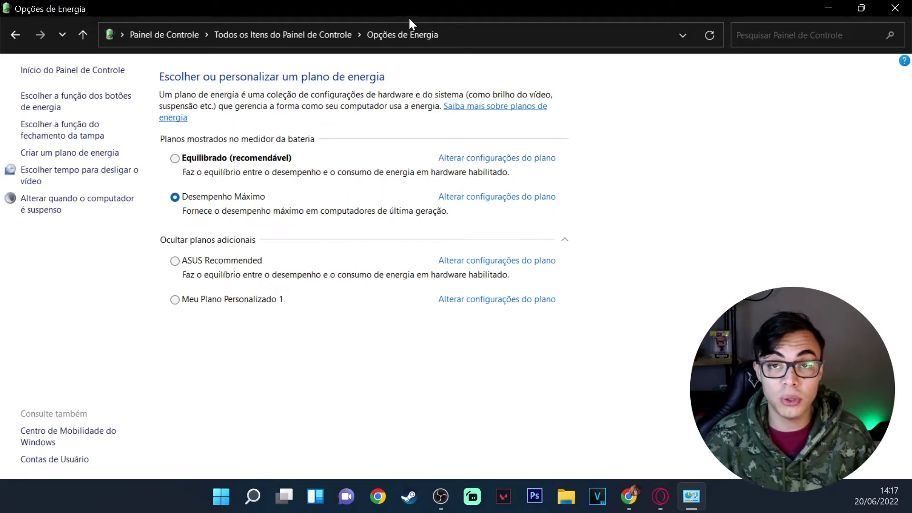
{"action": "key", "text": "alt+F4"}
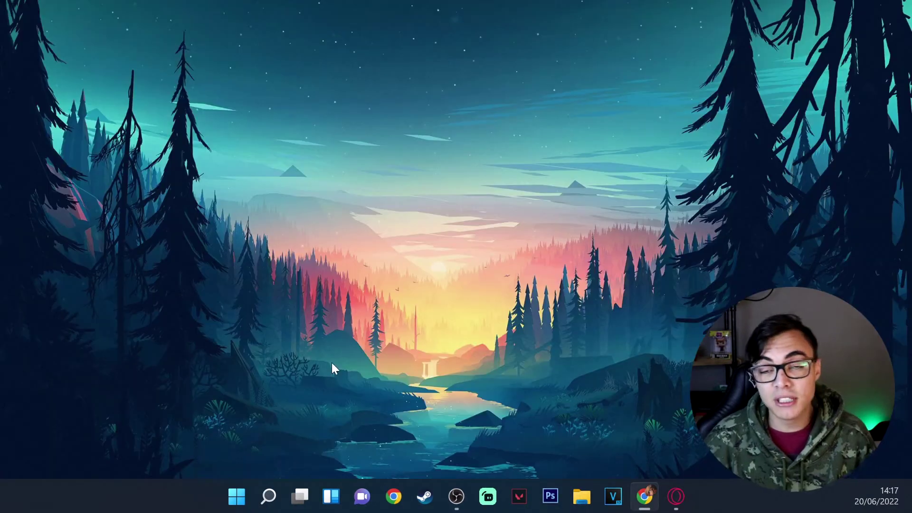
Search Windows for "dri" and bring up Gerenciador de Dispositivos
{"action": "left_click", "coordinate": [269, 484]}
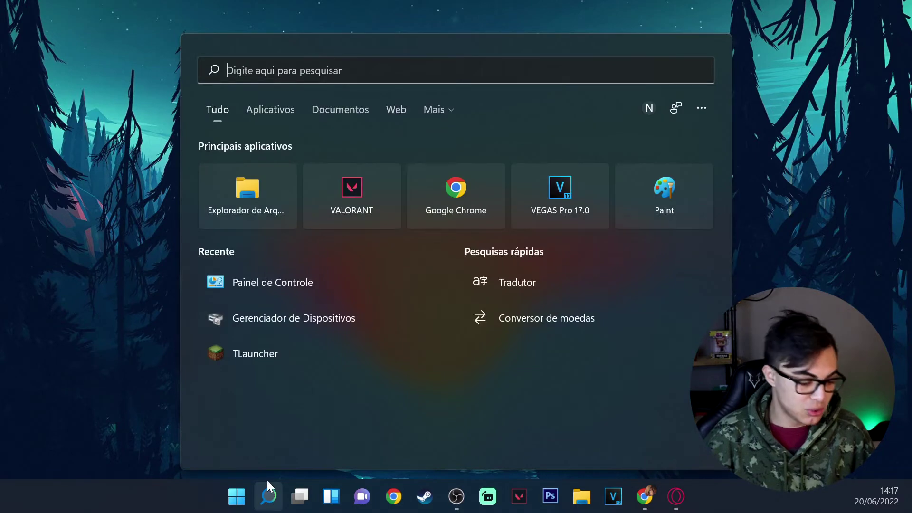
{"action": "type", "text": "dri"}
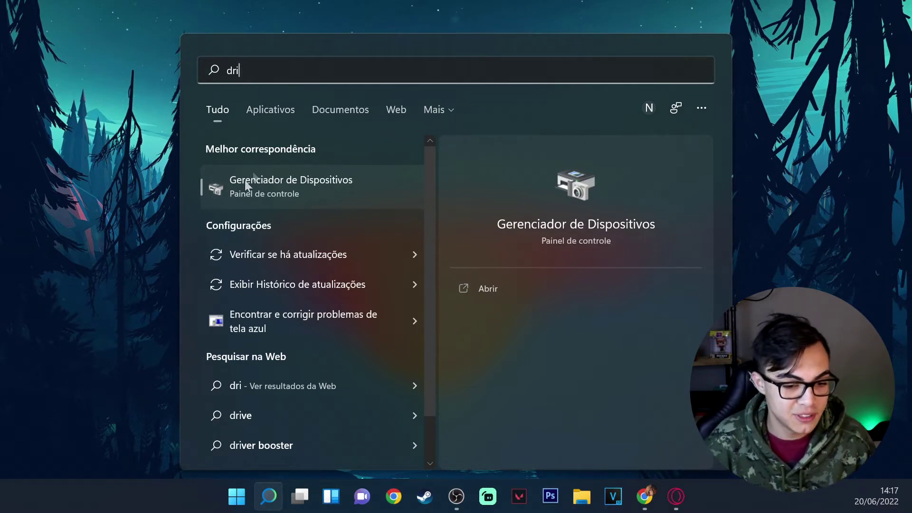
{"action": "left_click", "coordinate": [269, 185]}
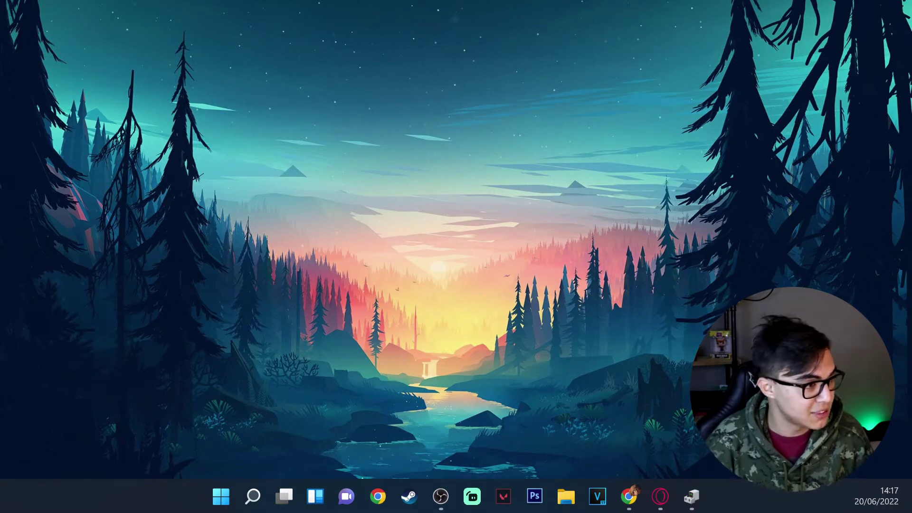
{"action": "left_click", "coordinate": [692, 497]}
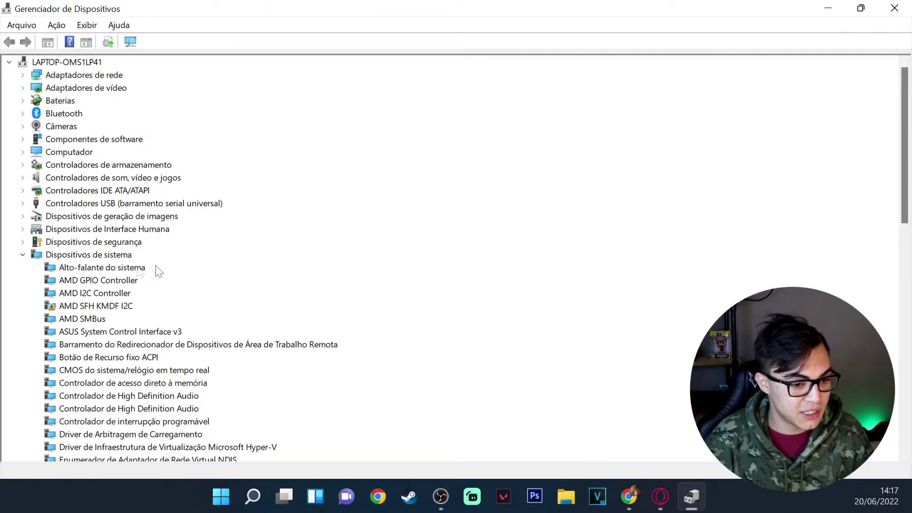
Collapse the Dispositivos de sistema and Firmware categories and expand Adaptadores de vídeo
{"action": "left_click", "coordinate": [23, 255]}
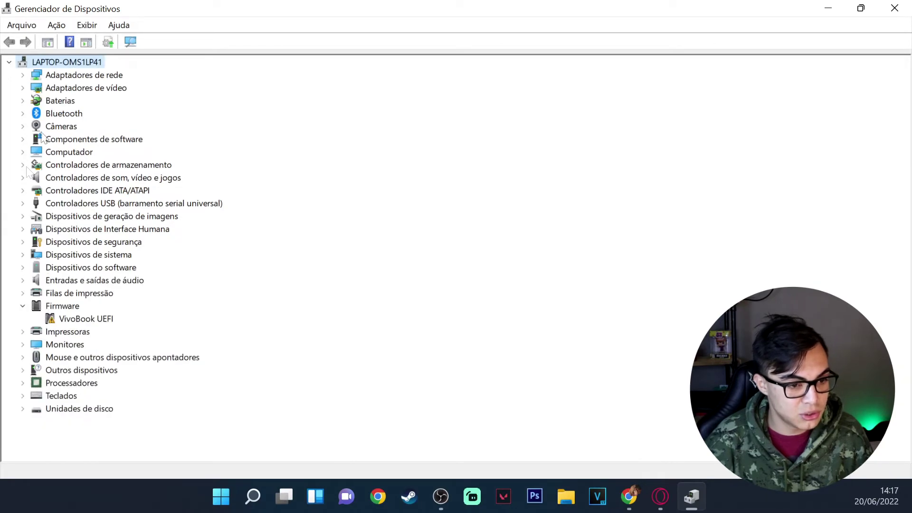
{"action": "left_click", "coordinate": [23, 306]}
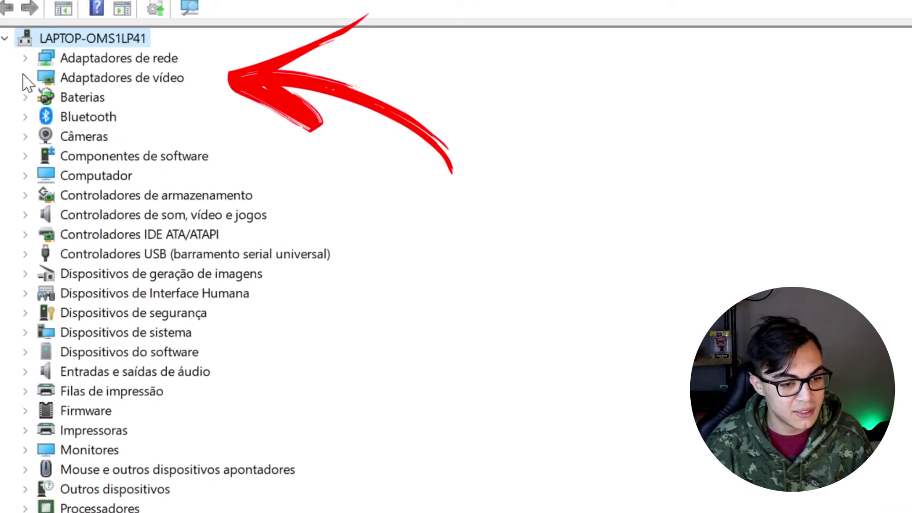
{"action": "left_click", "coordinate": [25, 78]}
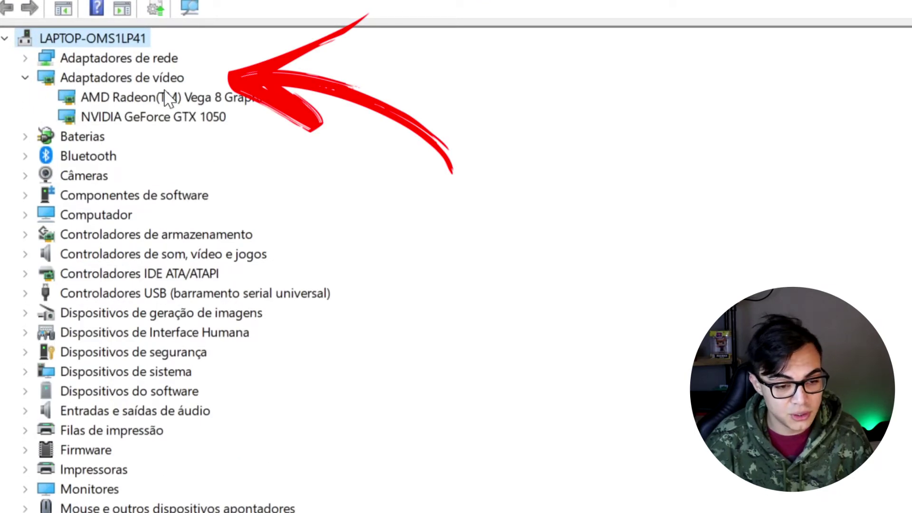
Run an automatic driver update search for the AMD Radeon(TM) Vega 8 Graphics adapter and close the update wizard
{"action": "left_click", "coordinate": [140, 100]}
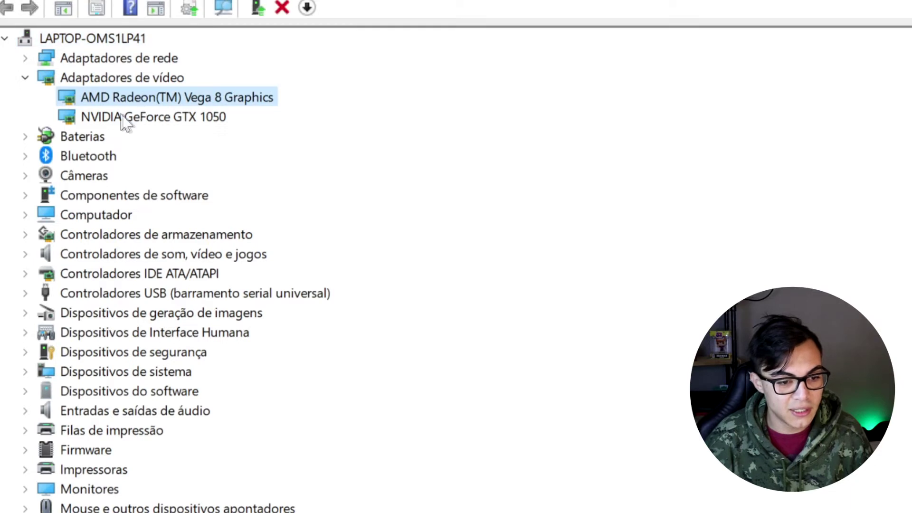
{"action": "right_click", "coordinate": [151, 102]}
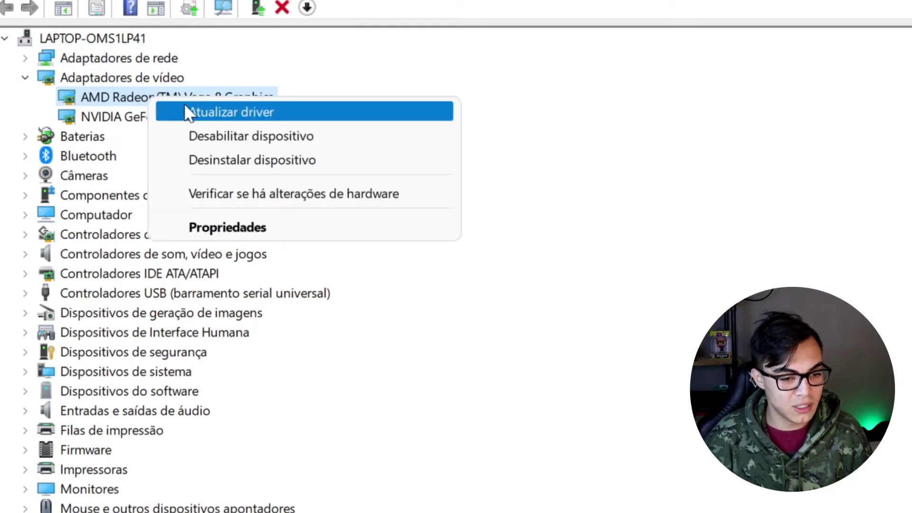
{"action": "left_click", "coordinate": [278, 114]}
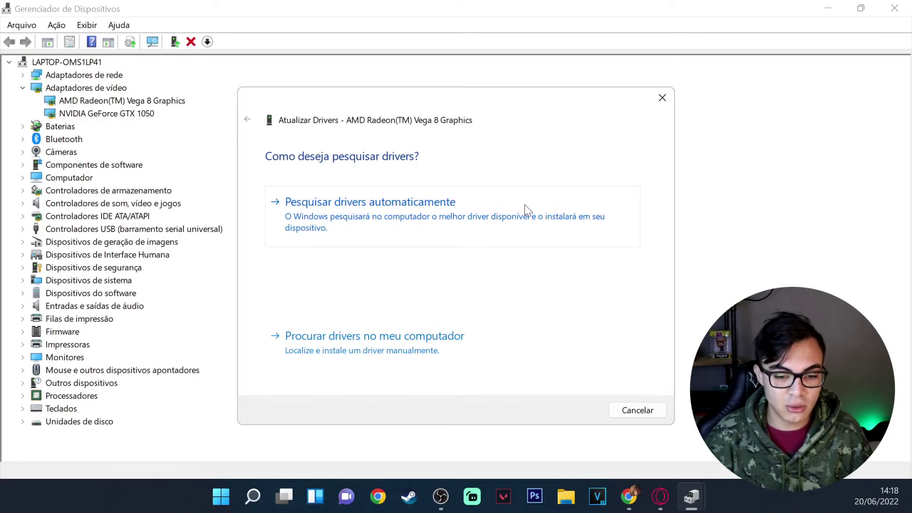
{"action": "left_click", "coordinate": [481, 221]}
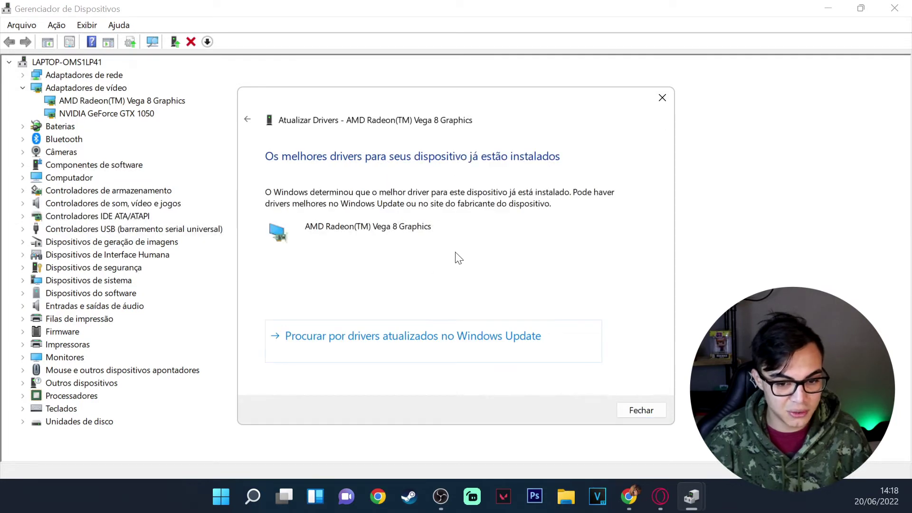
{"action": "left_click", "coordinate": [619, 412]}
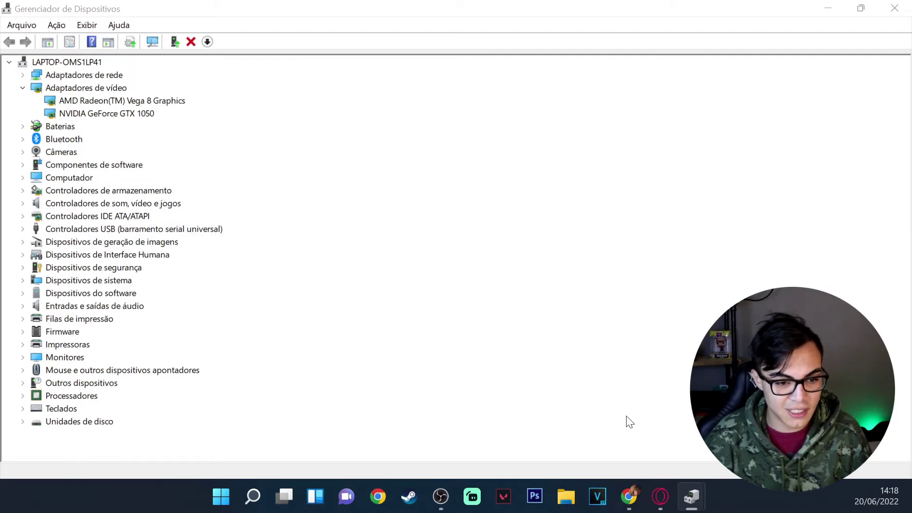
Run an automatic driver update search for the NVIDIA GeForce GTX 1050 adapter and close the update wizard
{"action": "left_click", "coordinate": [79, 115]}
{"action": "right_click", "coordinate": [78, 118]}
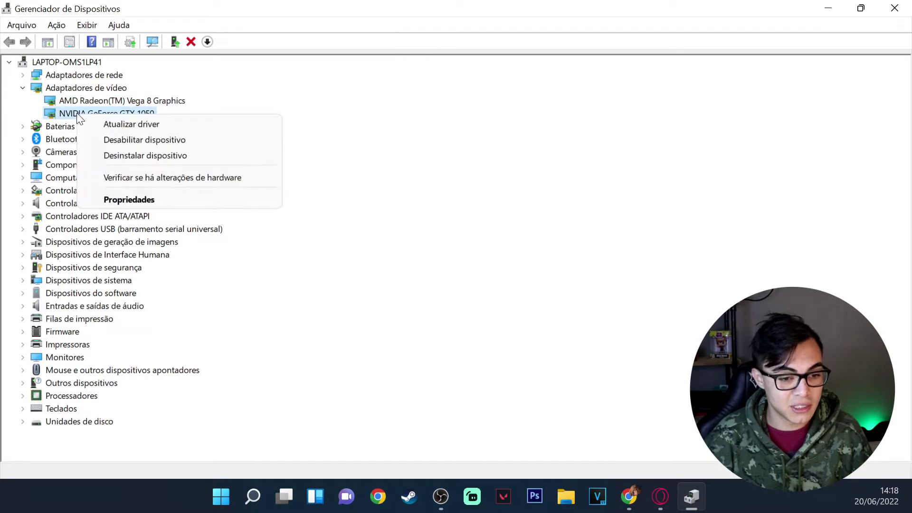
{"action": "left_click", "coordinate": [112, 120]}
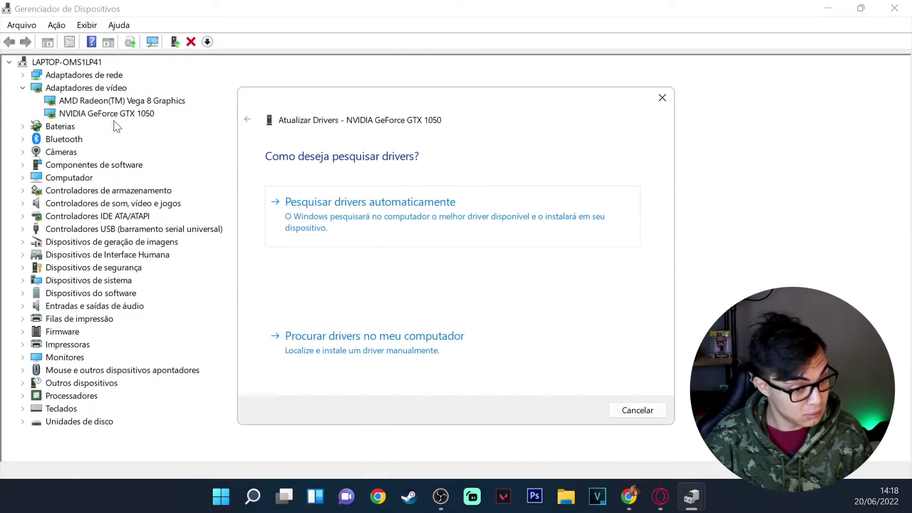
{"action": "left_click", "coordinate": [410, 202]}
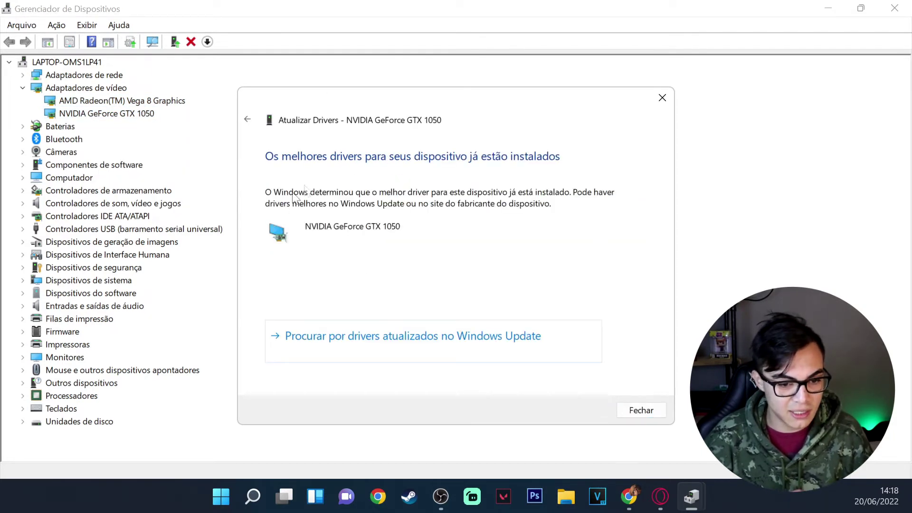
{"action": "left_click", "coordinate": [641, 410]}
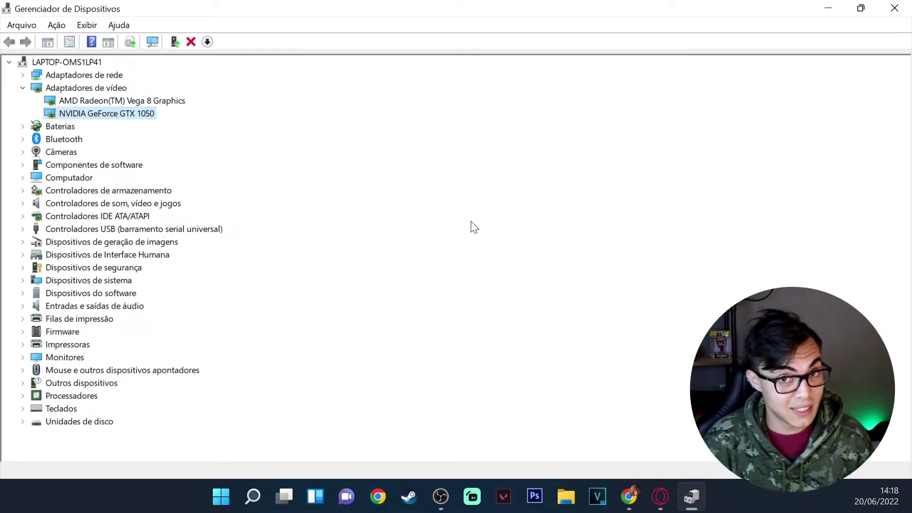
{"action": "right_click", "coordinate": [110, 115]}
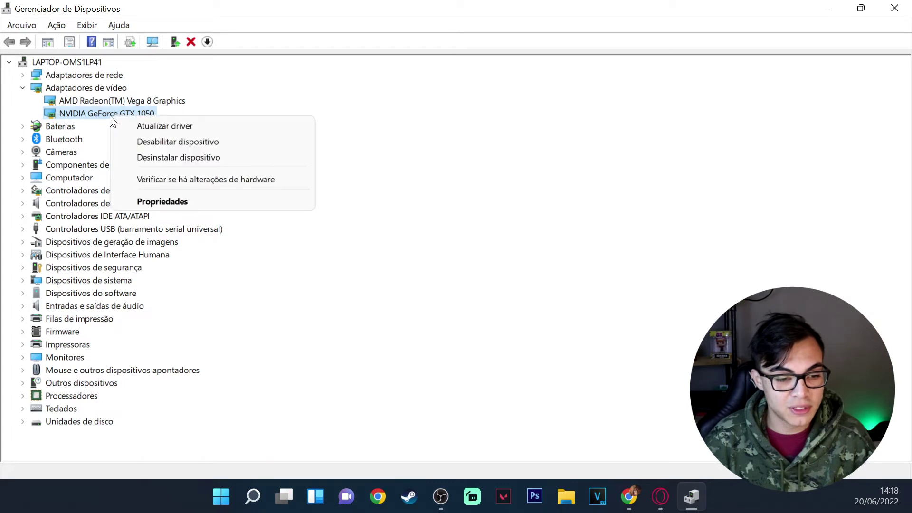
{"action": "left_click", "coordinate": [153, 121]}
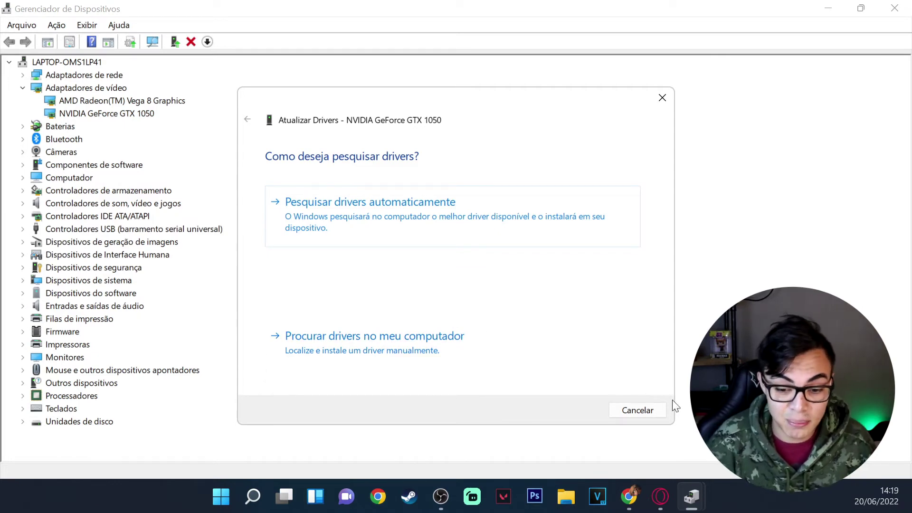
{"action": "left_click", "coordinate": [638, 411]}
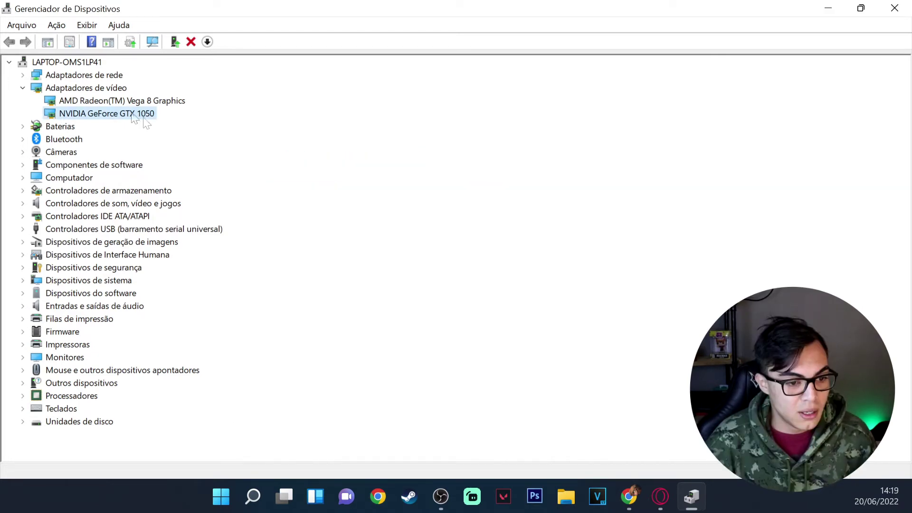
Collapse Adaptadores de vídeo and close Gerenciador de Dispositivos
{"action": "left_click", "coordinate": [22, 88]}
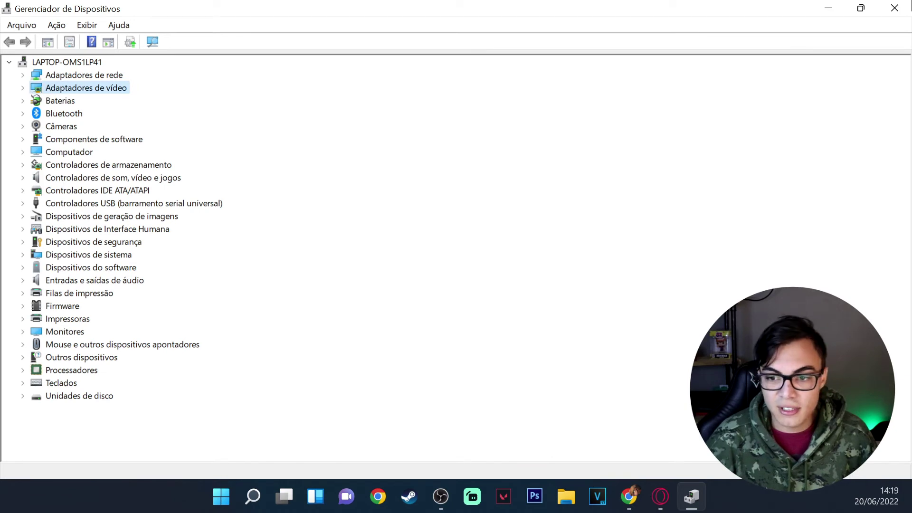
{"action": "left_click", "coordinate": [903, 7]}
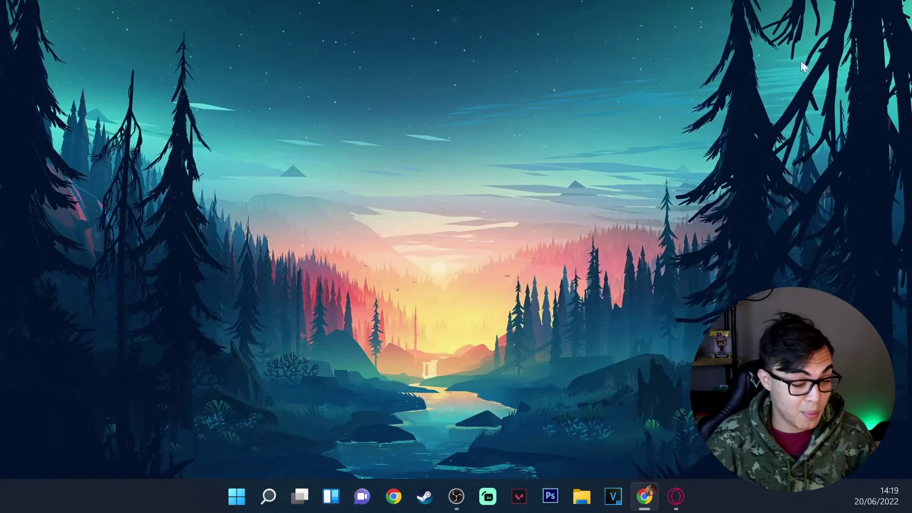